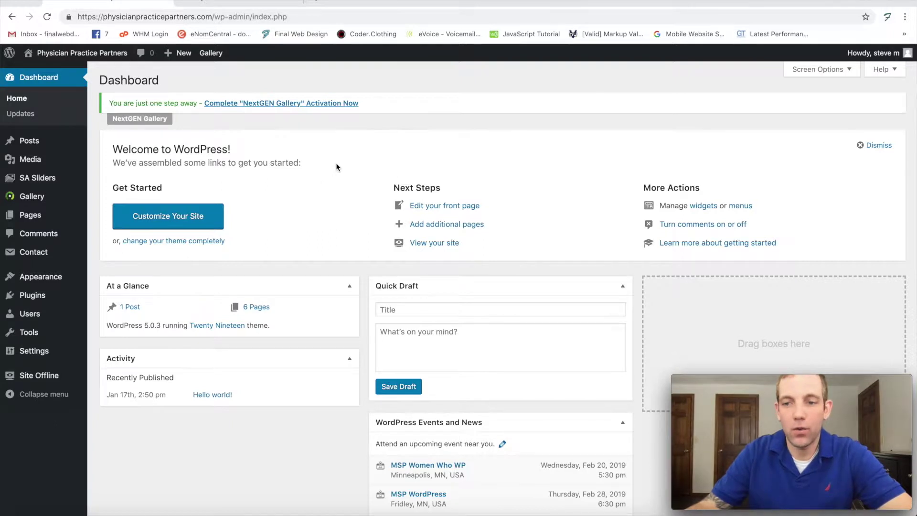
Step: Check the site's public homepage, then return to the WordPress dashboard
scroll(337, 167, "down", 1)
scroll(337, 167, "up", 1)
left_click(234, 2)
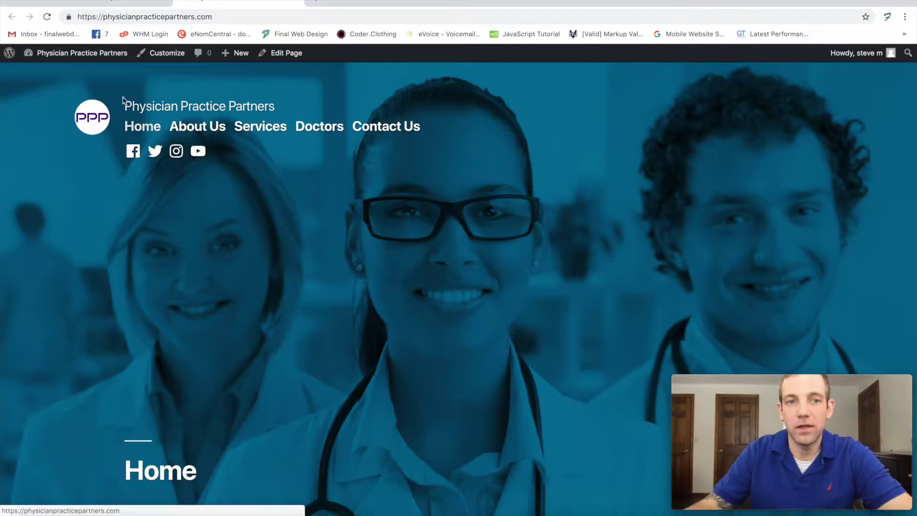
scroll(76, 184, "down", 10)
scroll(116, 184, "up", 10)
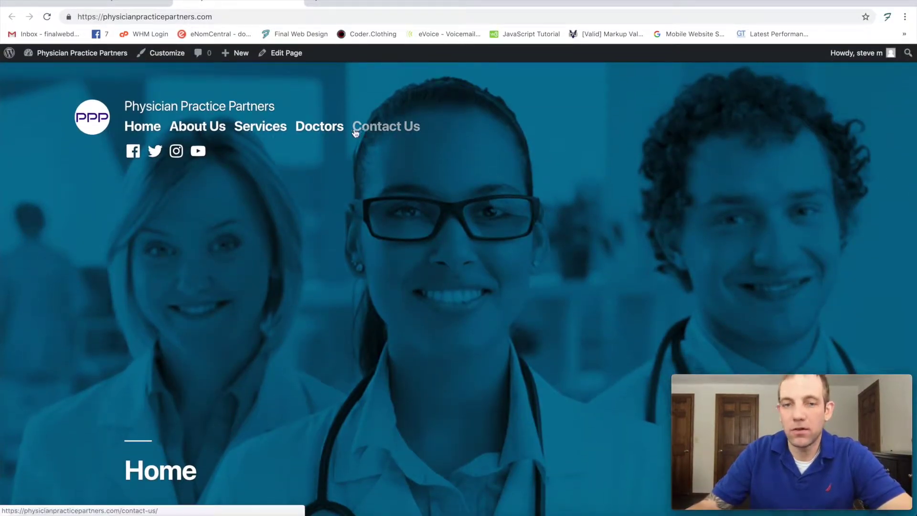
left_click(128, 3)
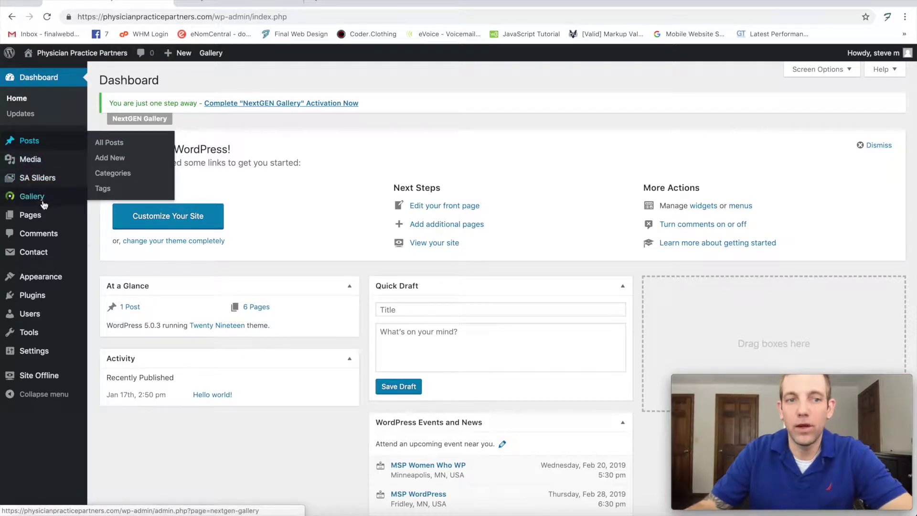
Step: Go to Posts > Categories and open the Uncategorized category for editing
mouse_move(40, 219)
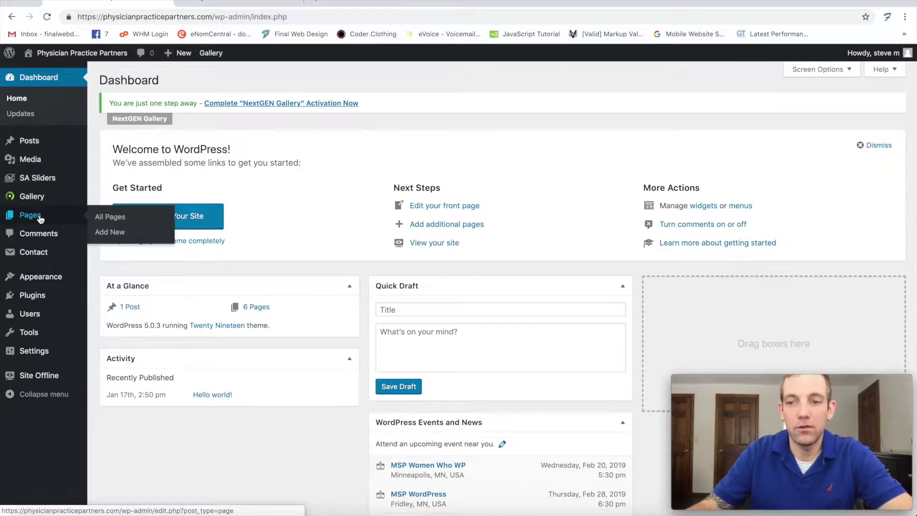
left_click(31, 145)
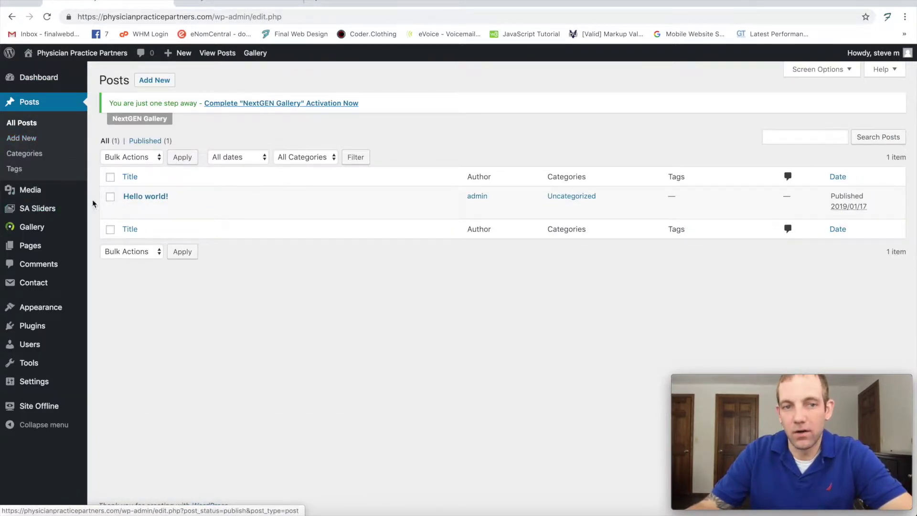
left_click(27, 155)
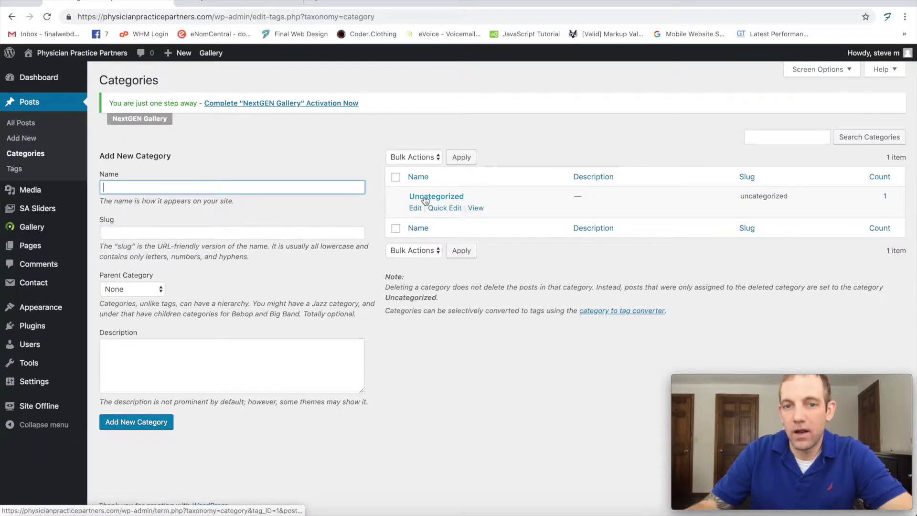
left_click(413, 210)
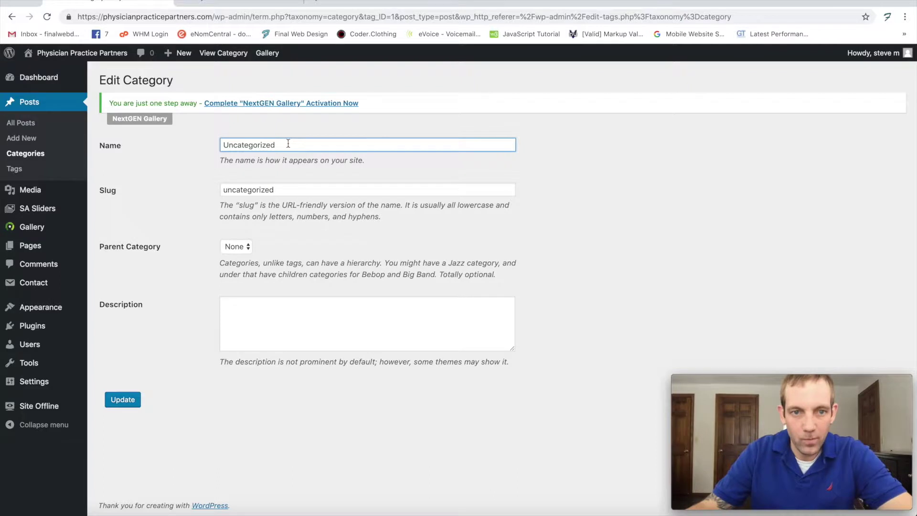
Step: Rename Uncategorized to 'Blog' with slug 'blog', save it, and return to All Posts
double_click(288, 143)
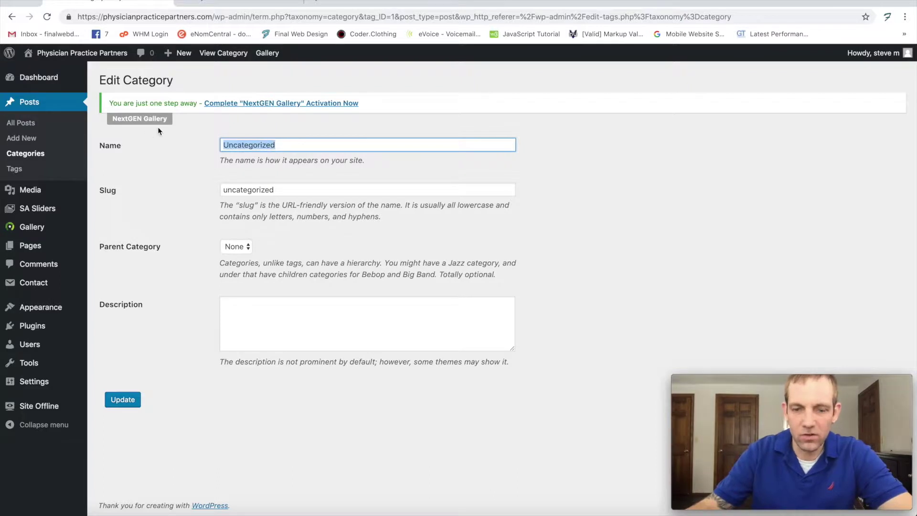
type("BBlog")
key("Tab")
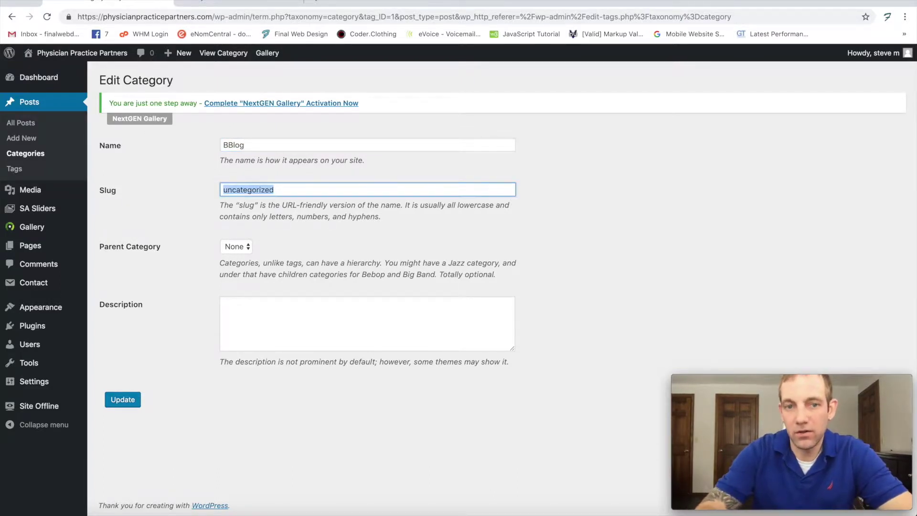
type("blog")
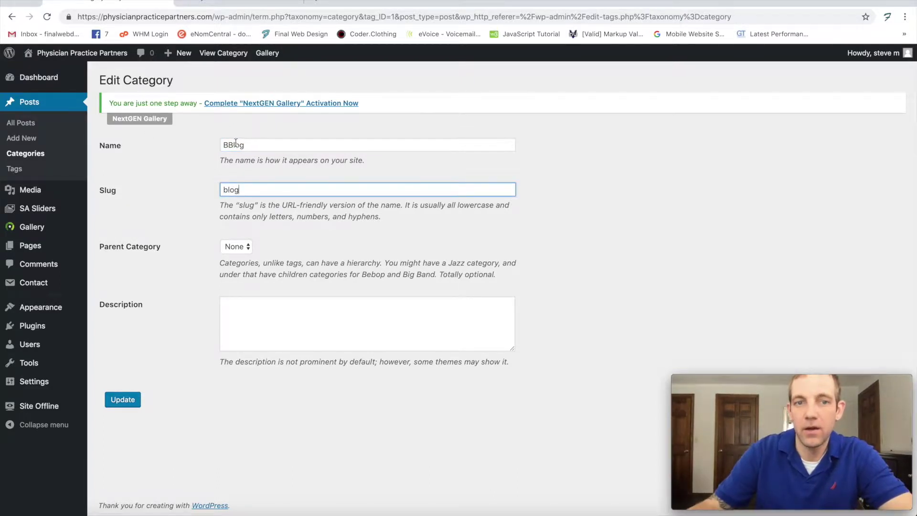
left_click(236, 142)
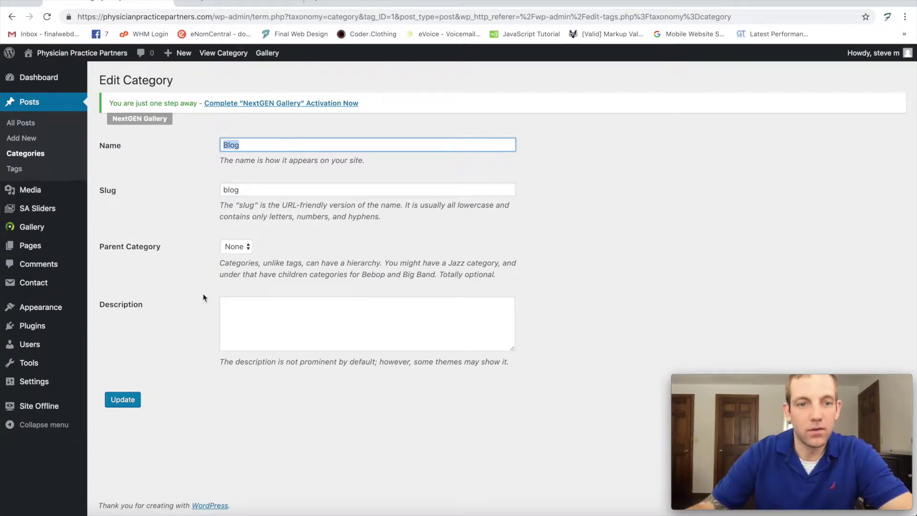
left_click(183, 369)
left_click(130, 401)
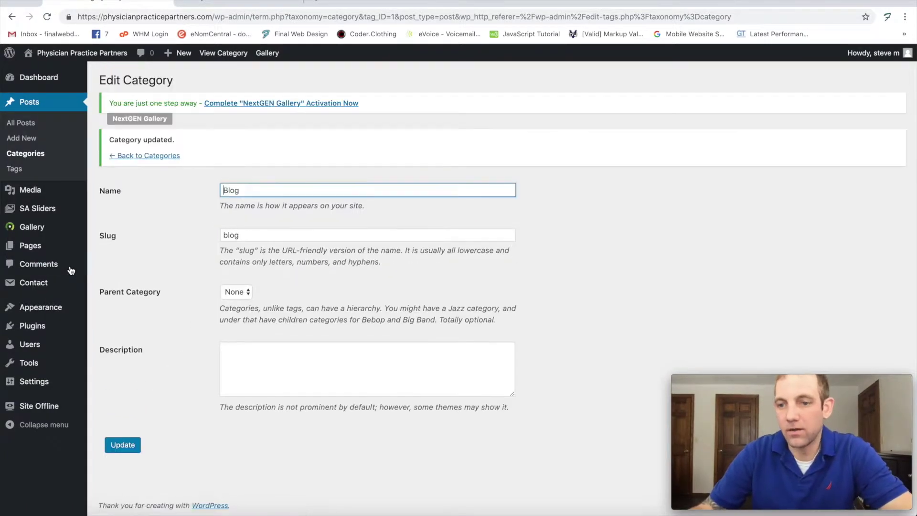
left_click(29, 123)
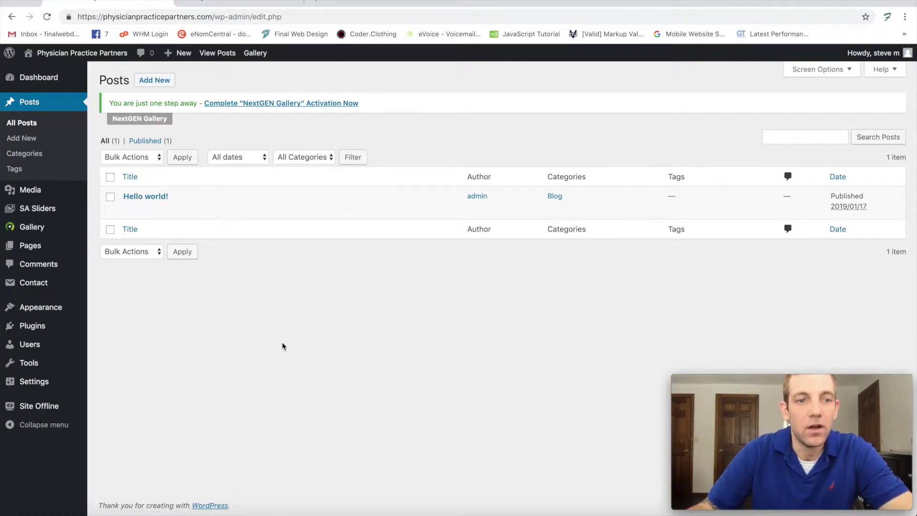
Step: Glance at the live homepage, then go to Appearance > Menus in the admin
left_click(228, 2)
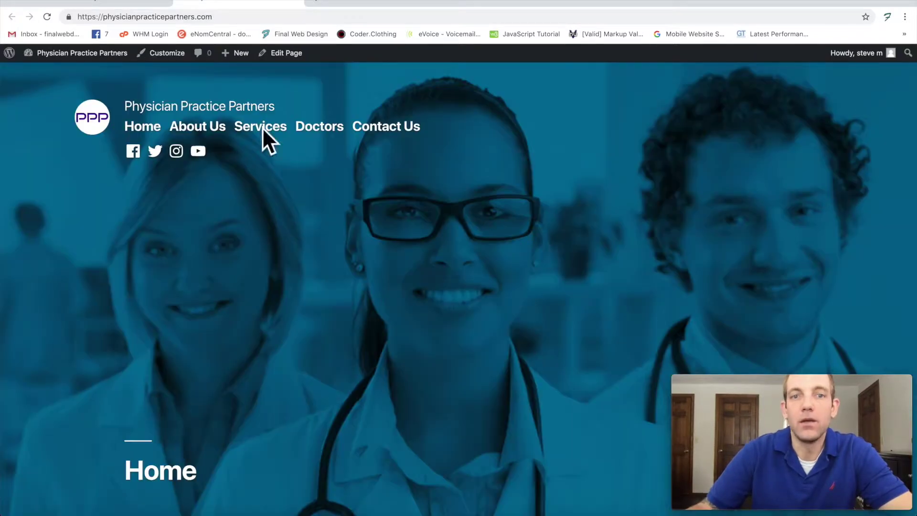
left_click(108, 3)
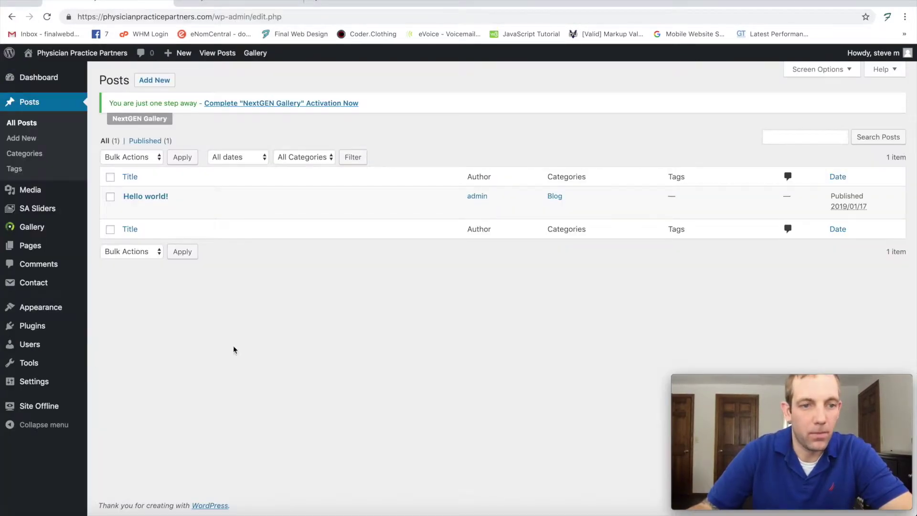
mouse_move(52, 305)
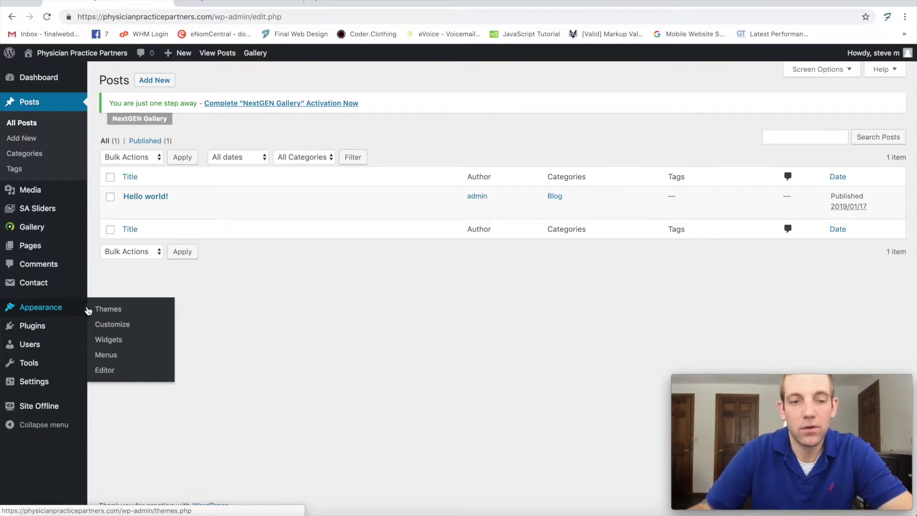
left_click(116, 358)
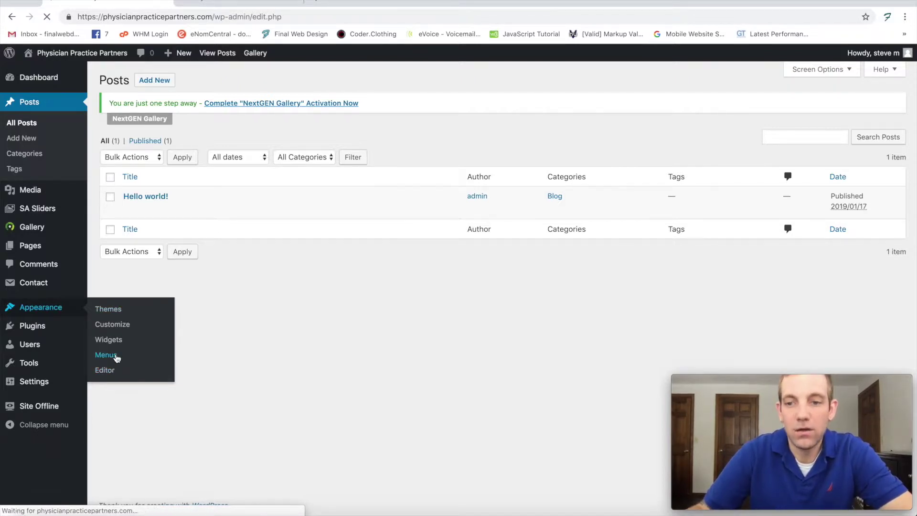
Step: Add the Blog category to the Main menu and place it between Doctors and Contact Us
scroll(215, 323, "down", 2)
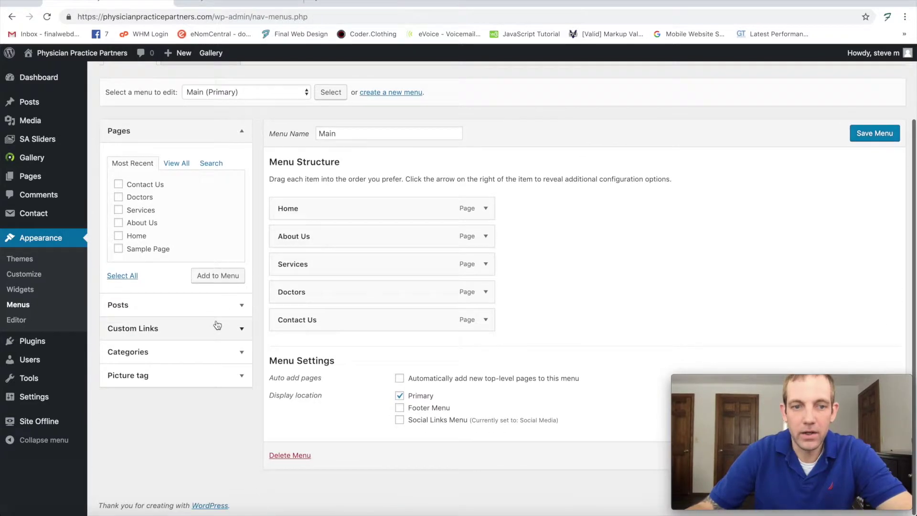
left_click(182, 311)
left_click(159, 128)
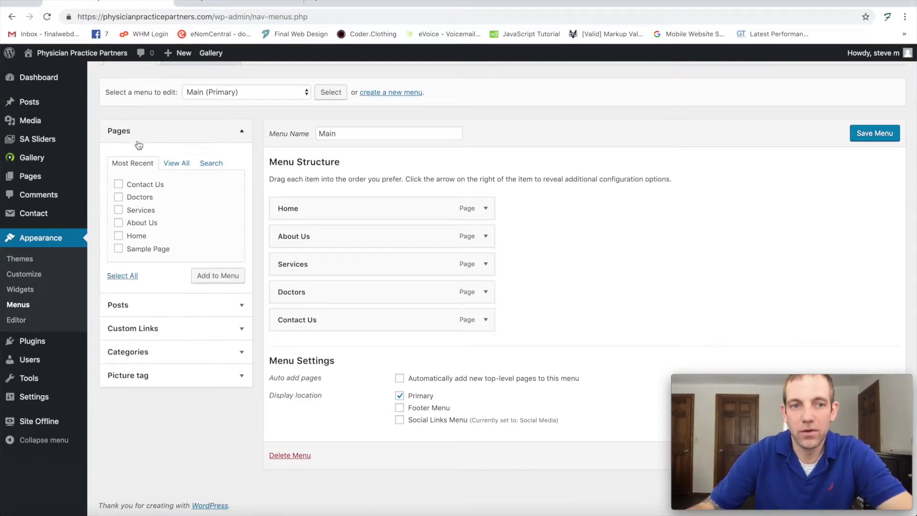
left_click(138, 305)
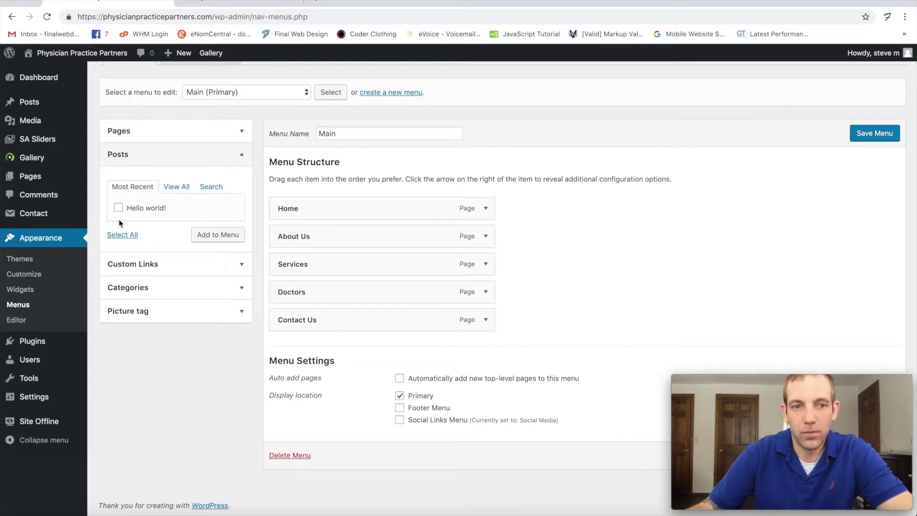
left_click(127, 288)
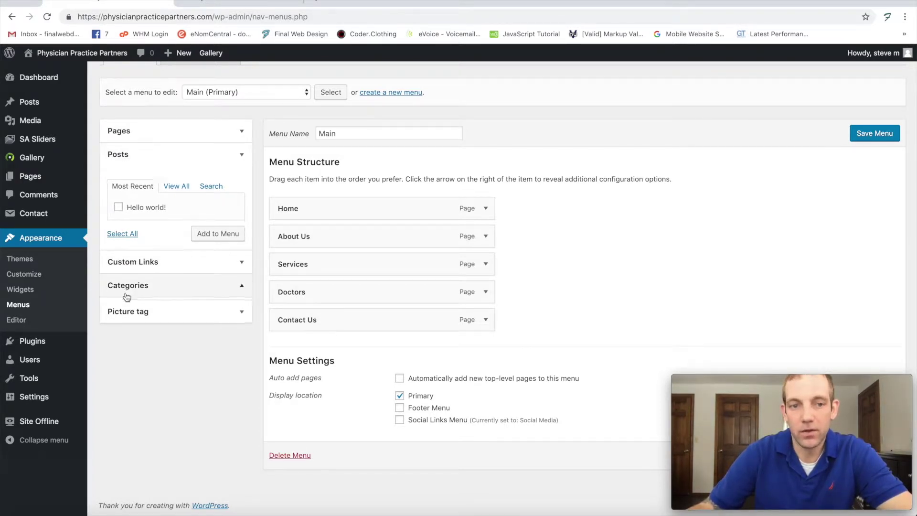
left_click(119, 256)
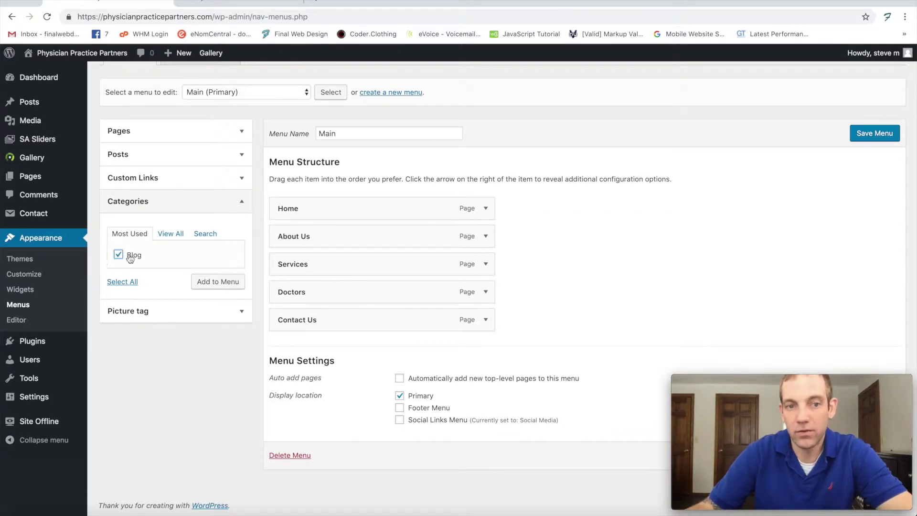
left_click(214, 287)
left_click(214, 286)
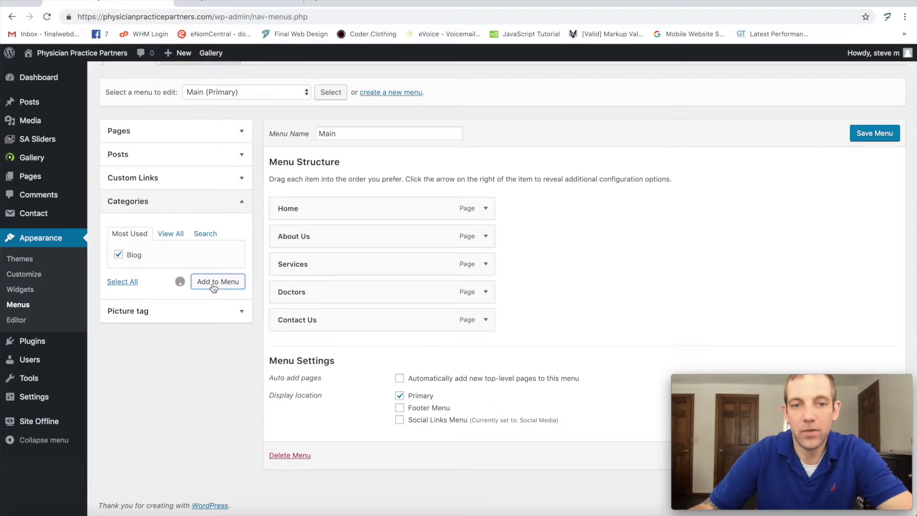
left_click_drag(291, 352, 348, 321)
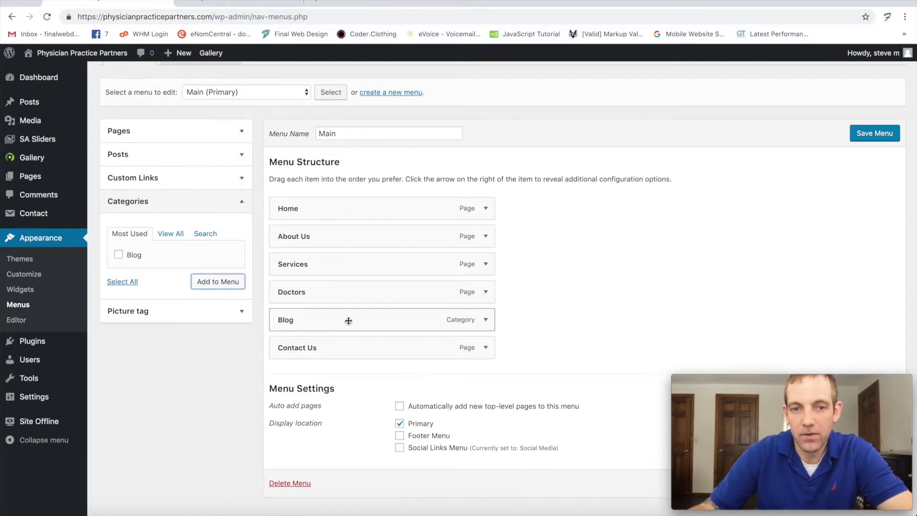
Step: Save the Main menu with its Blog item and view the updated homepage navigation
left_click(485, 320)
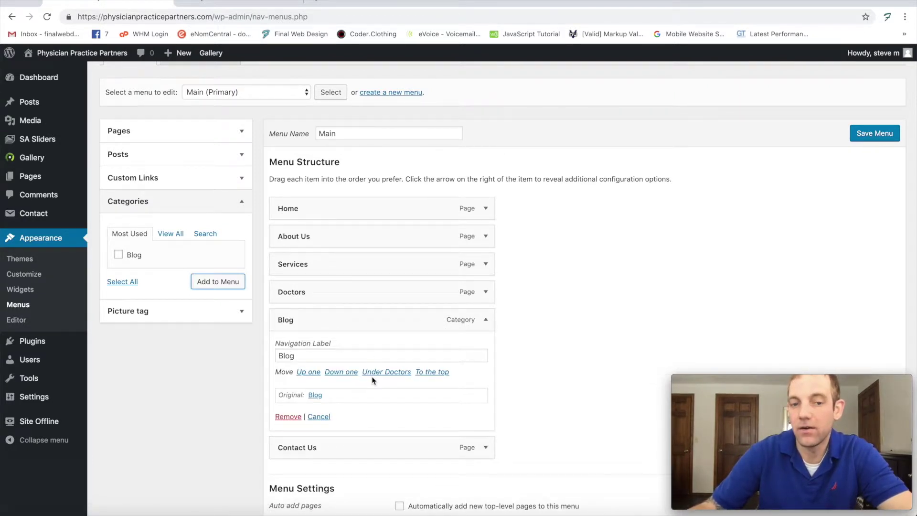
left_click(486, 320)
left_click(874, 133)
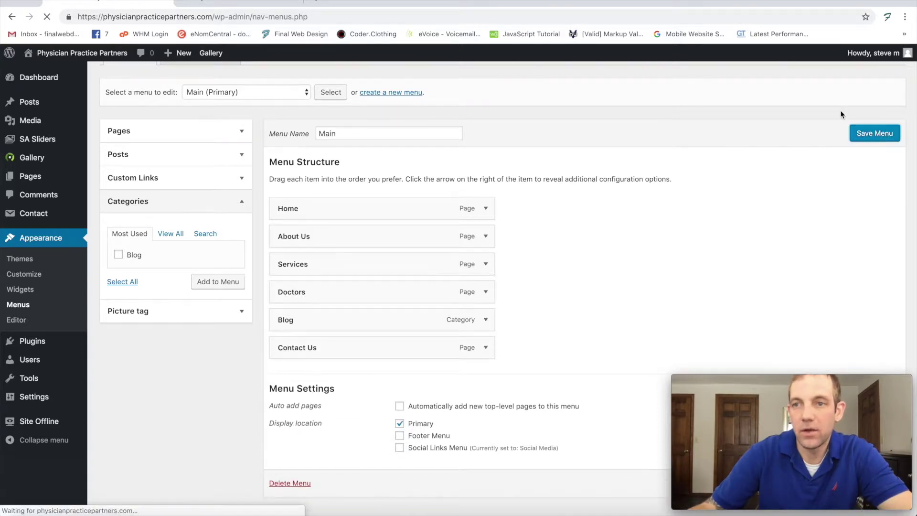
left_click(231, 2)
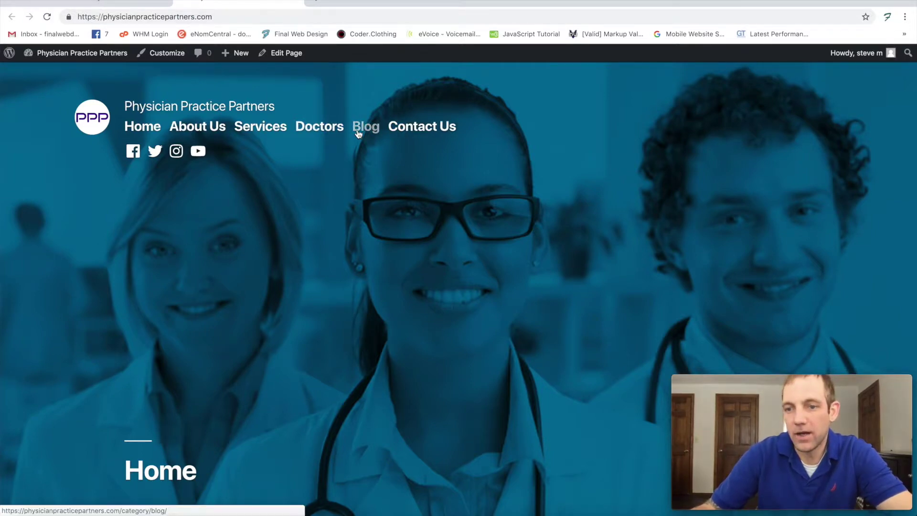
Step: Follow the Blog navigation link and scroll through the Blog category archive
left_click(359, 133)
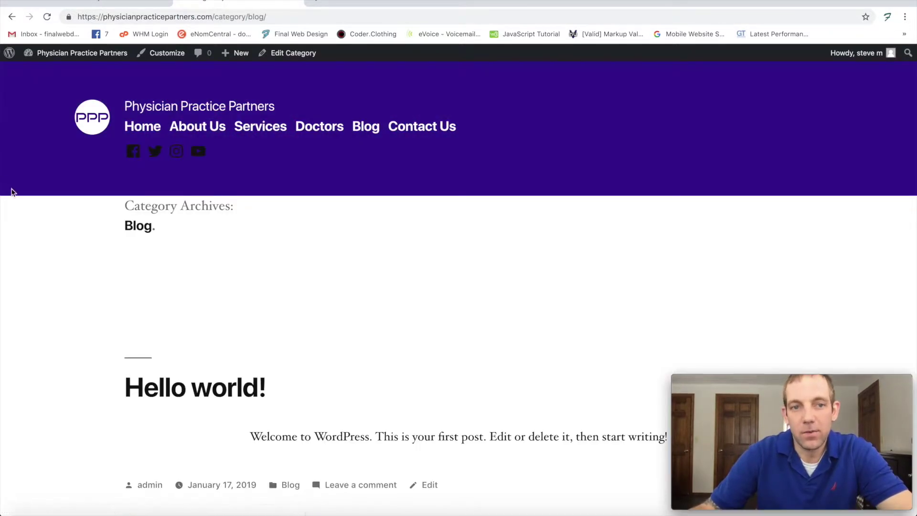
scroll(98, 201, "down", 6)
scroll(123, 215, "up", 4)
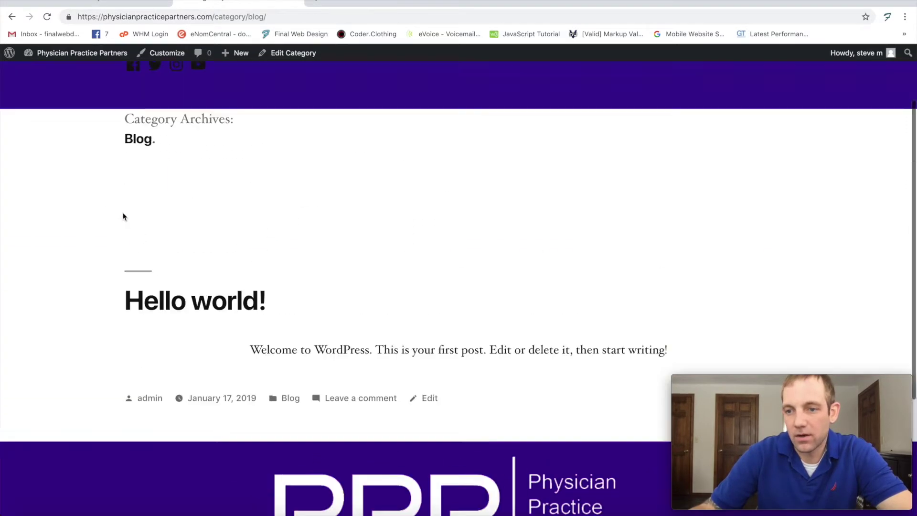
scroll(125, 220, "down", 4)
scroll(114, 167, "up", 2)
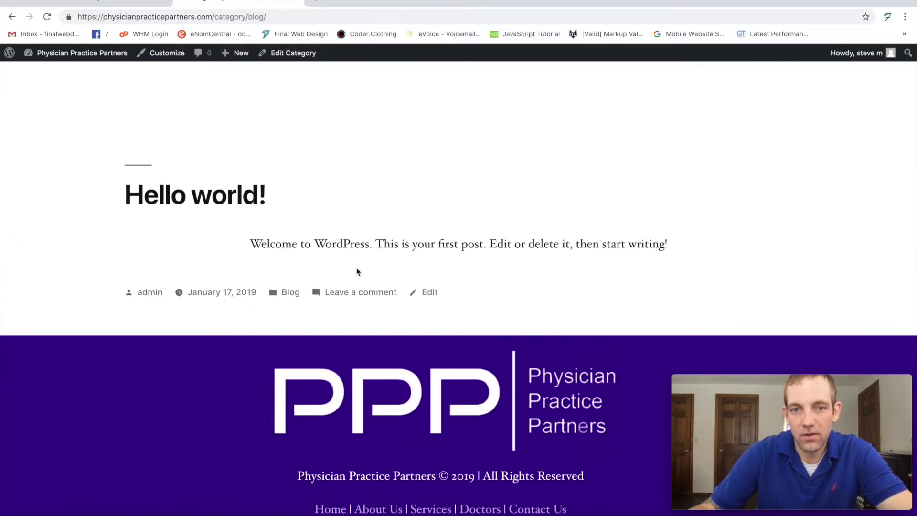
scroll(287, 215, "up", 4)
scroll(215, 287, "down", 1)
Step: Start a new post from Posts > Add New titled 'This is our second Post'
left_click(100, 2)
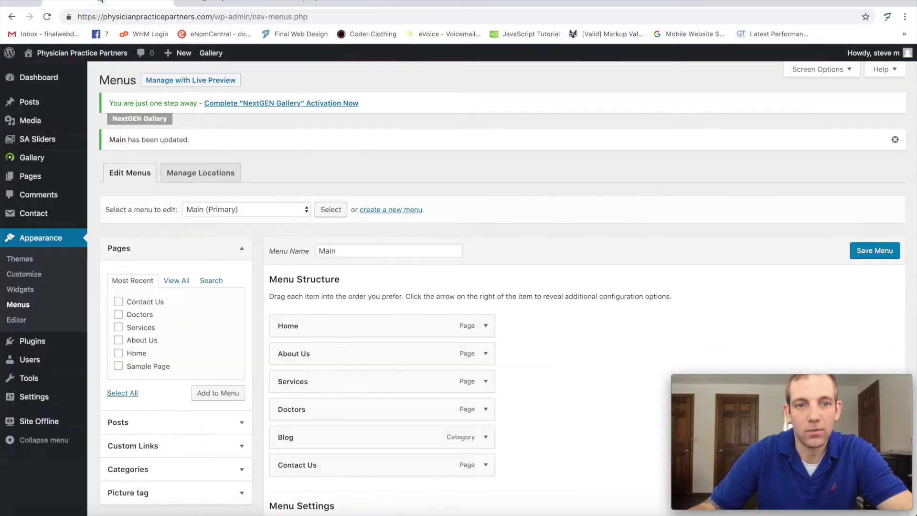
left_click(29, 101)
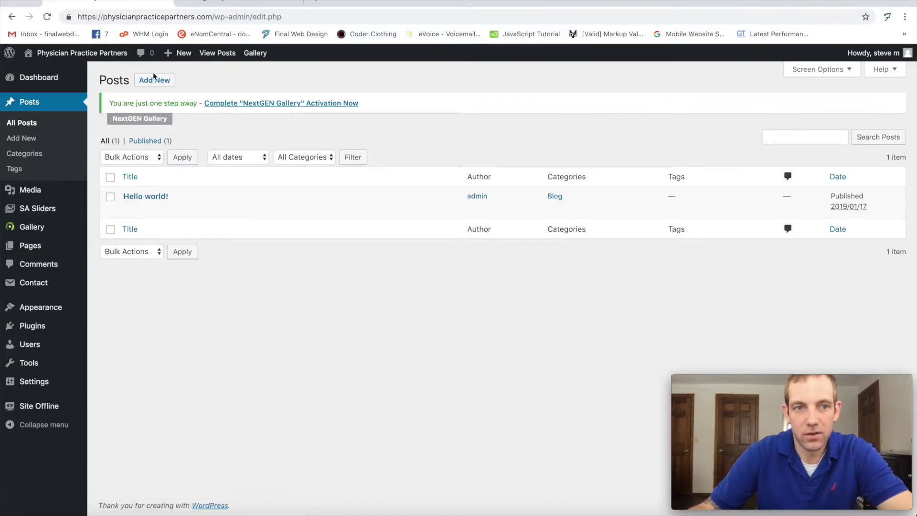
left_click(154, 80)
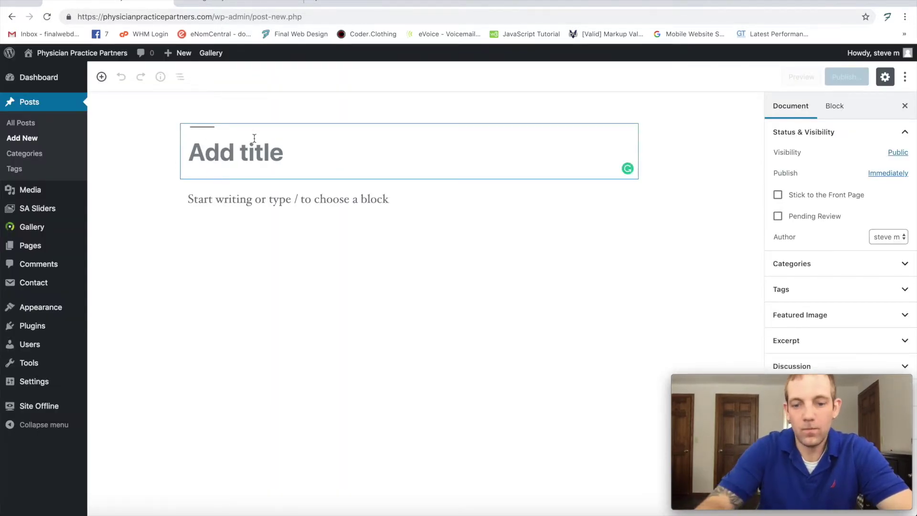
type("This is our se")
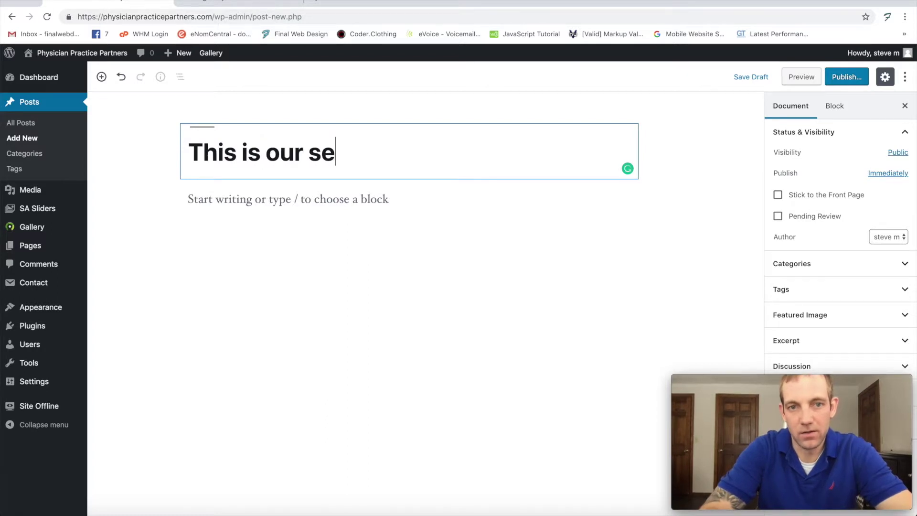
type("cond Post")
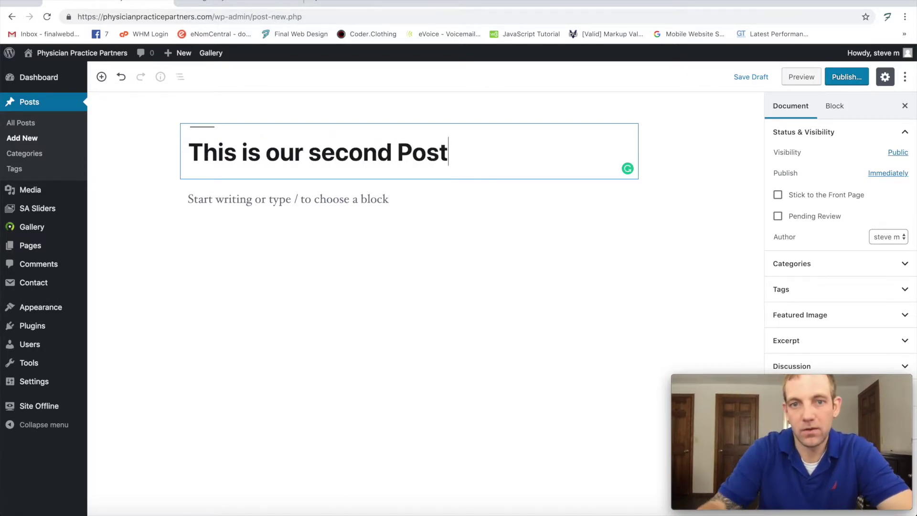
Step: Write the paragraph 'This is the content of our second post' and file the post under Blog
left_click(235, 191)
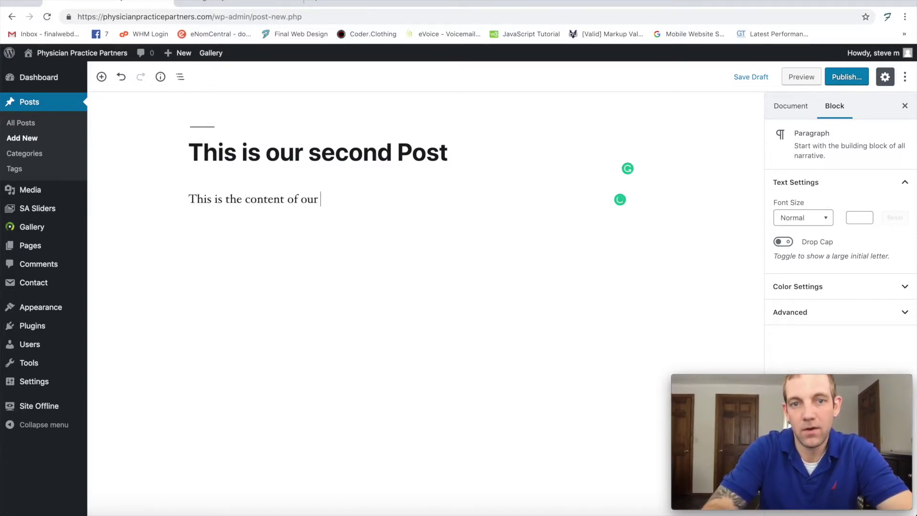
type("This is the content of our second post")
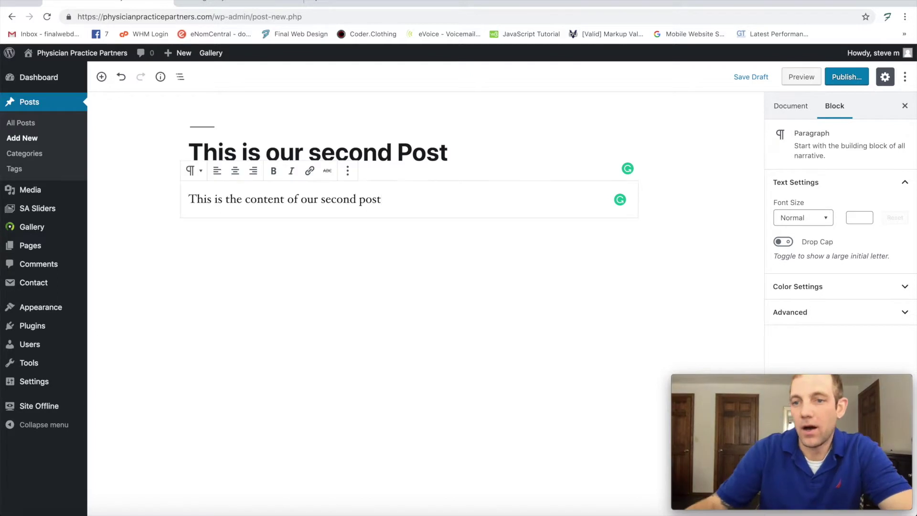
left_click(824, 286)
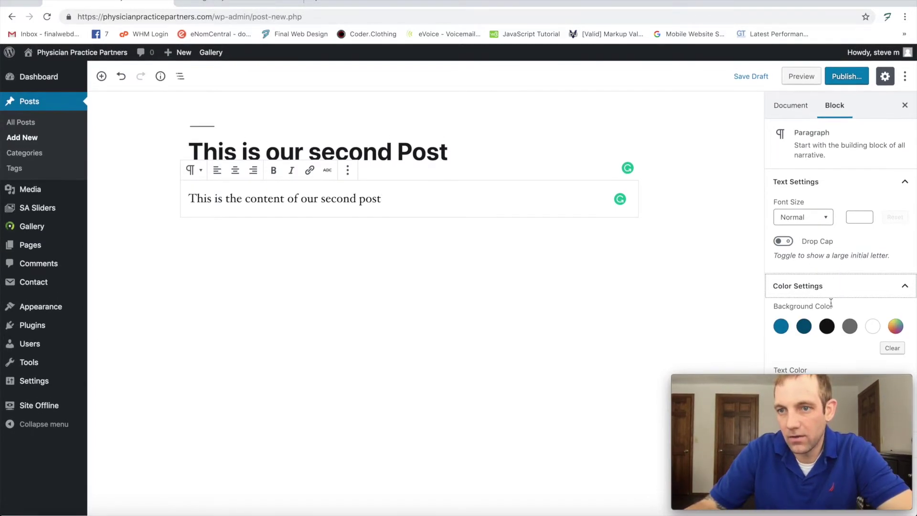
left_click(794, 117)
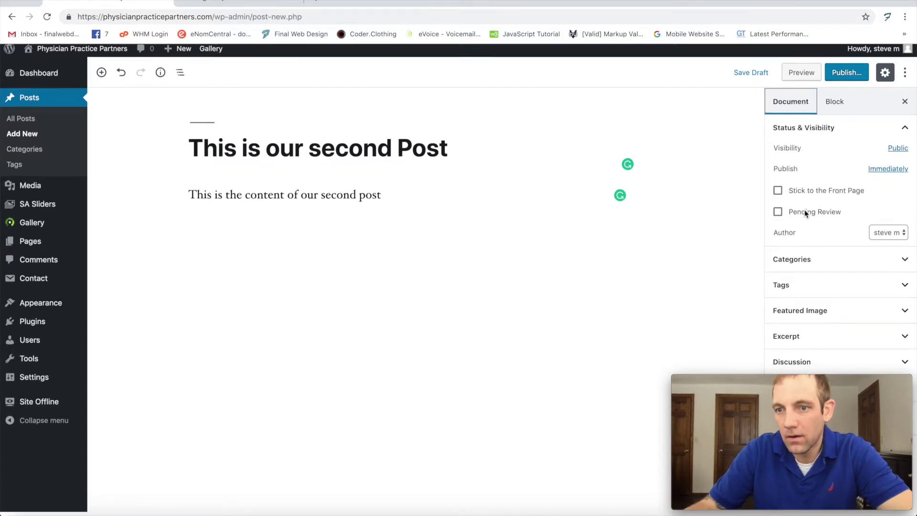
left_click(834, 261)
left_click(856, 270)
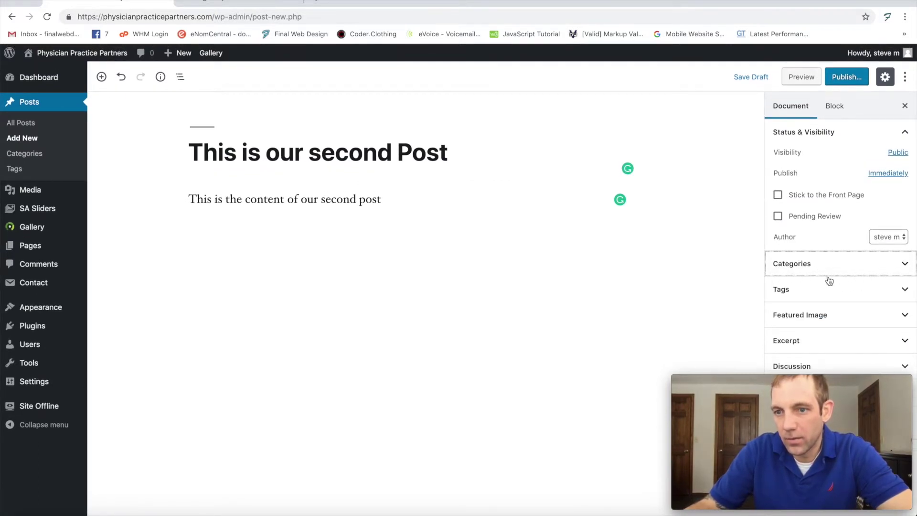
left_click(799, 271)
left_click(778, 285)
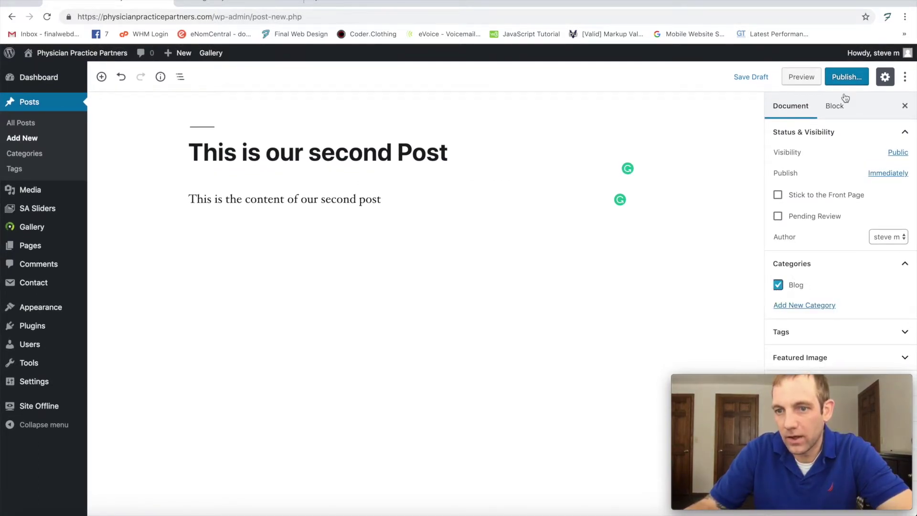
Step: Publish the post and switch to the Blog archive tab
left_click(846, 80)
left_click(851, 79)
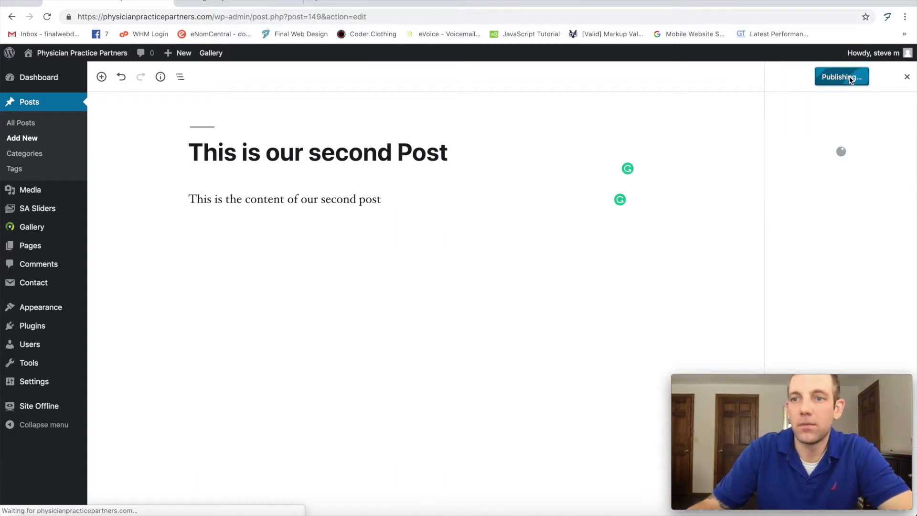
left_click(207, 2)
Step: Reload the Blog archive to confirm the new post sits above Hello world!, then return to the editor
key("super+r")
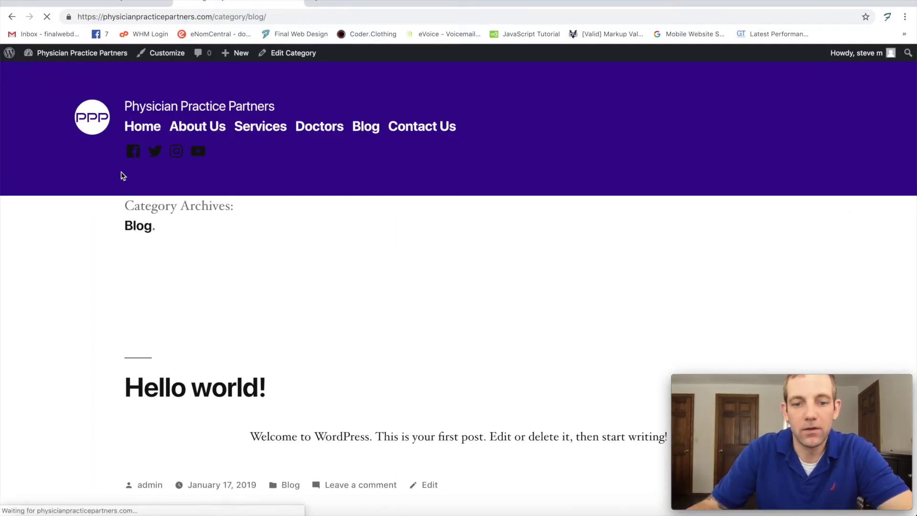
scroll(128, 173, "down", 7)
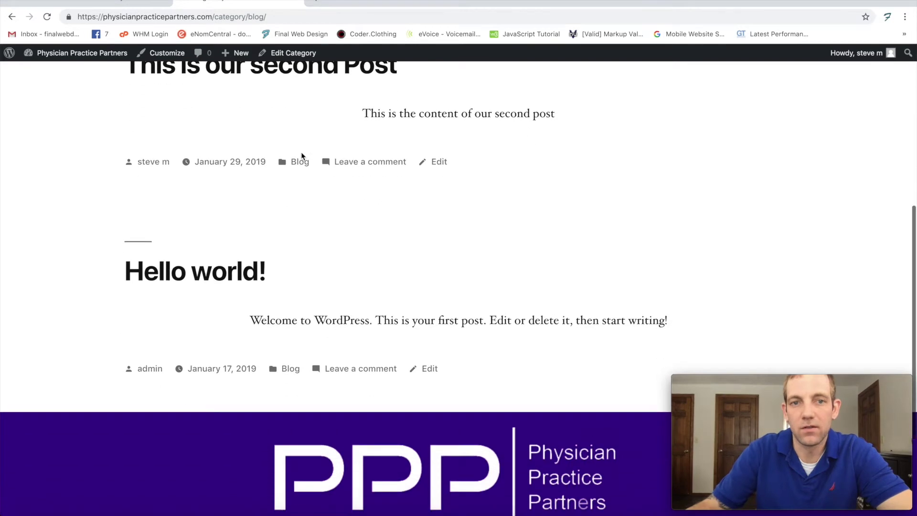
scroll(219, 150, "up", 2)
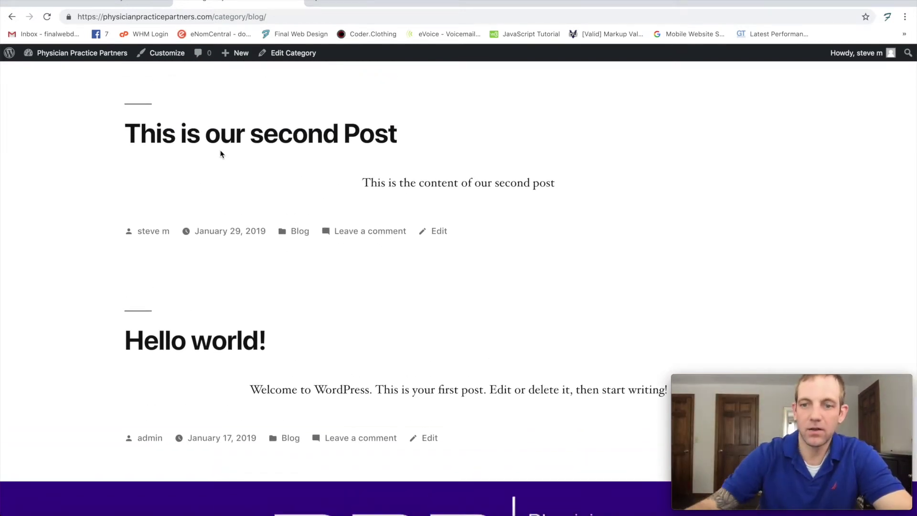
scroll(184, 261, "up", 5)
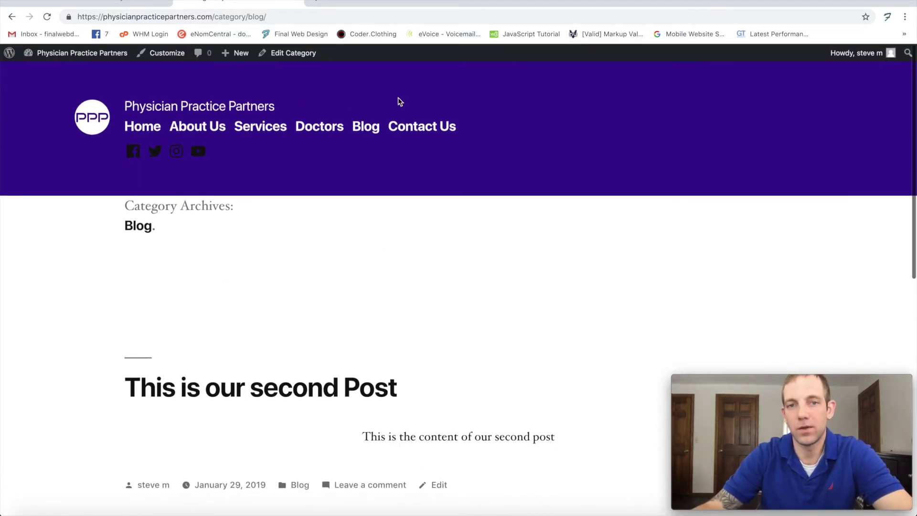
scroll(296, 248, "down", 2)
scroll(296, 249, "down", 3)
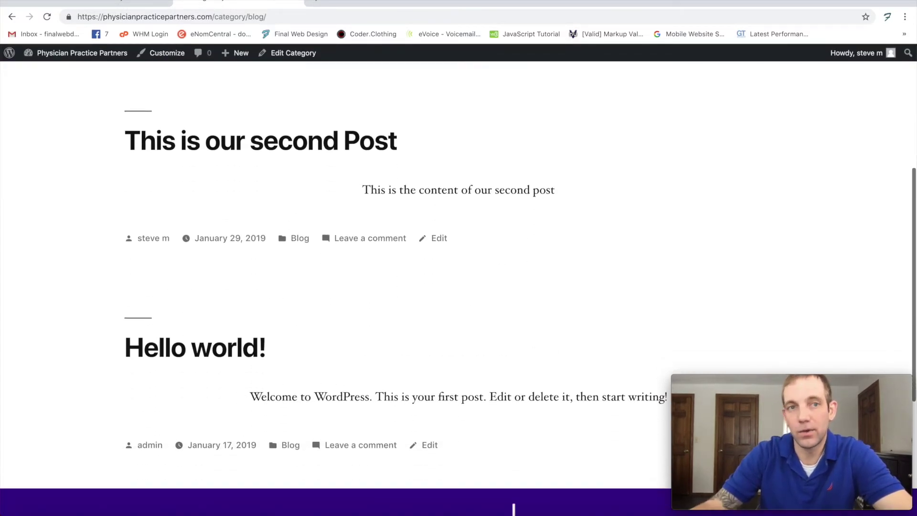
left_click(96, 3)
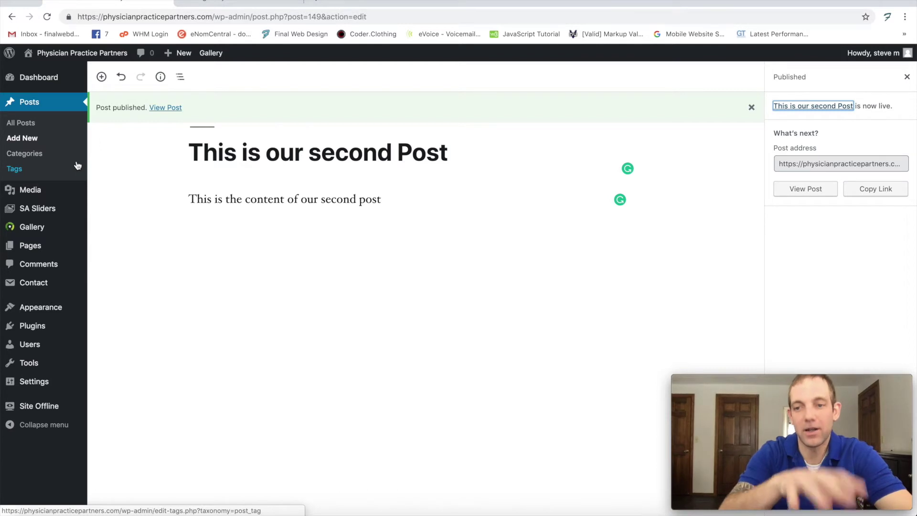
Step: From the site's Home page, follow the Blog link to the archive listing both posts
left_click(231, 3)
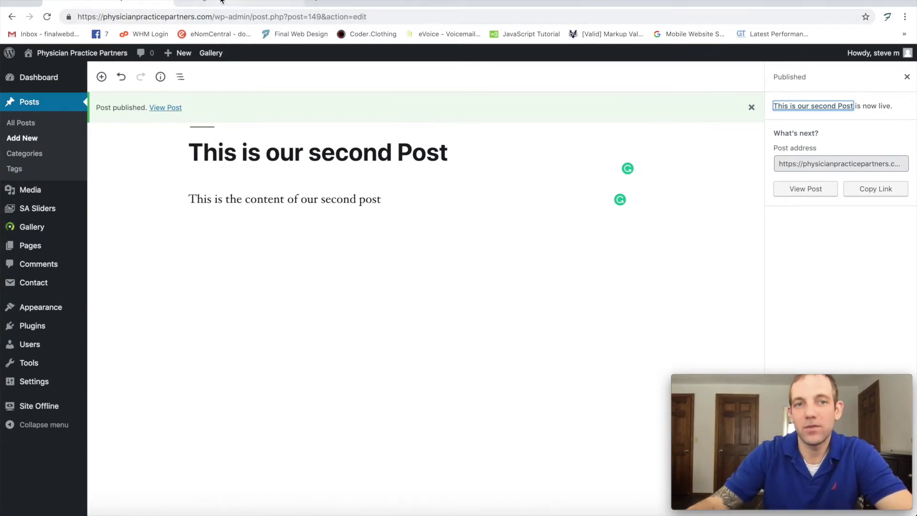
scroll(235, 118, "up", 5)
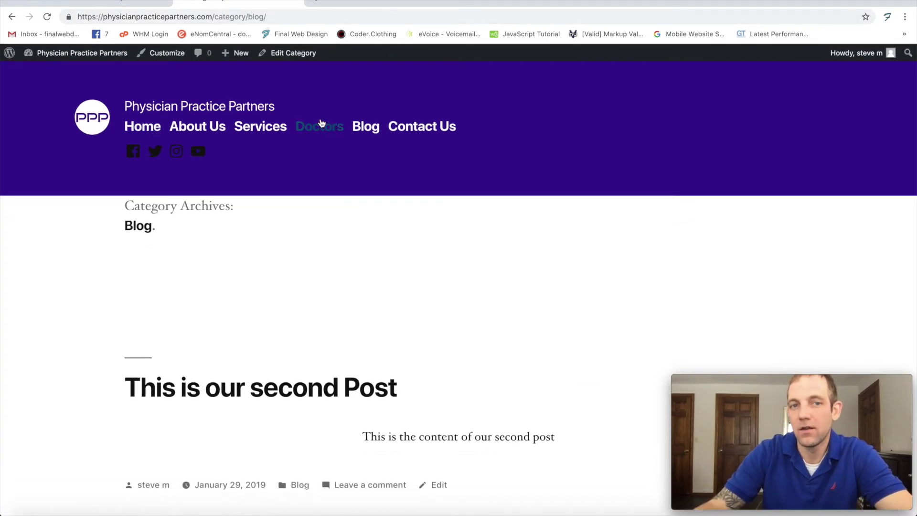
left_click(136, 134)
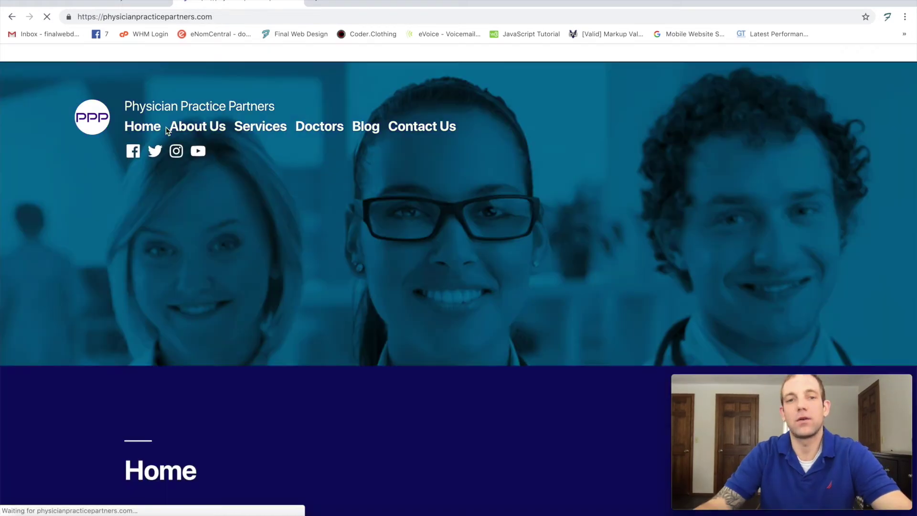
scroll(240, 206, "down", 8)
scroll(177, 129, "up", 8)
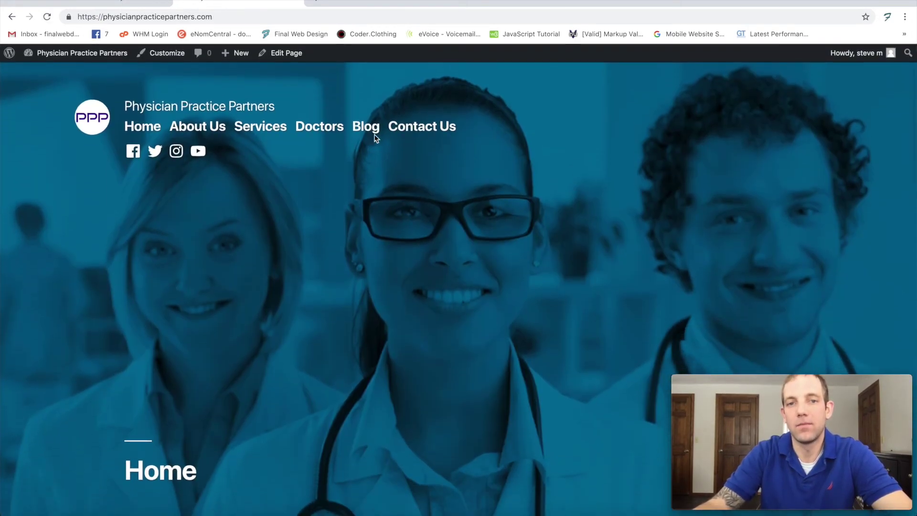
scroll(305, 247, "down", 15)
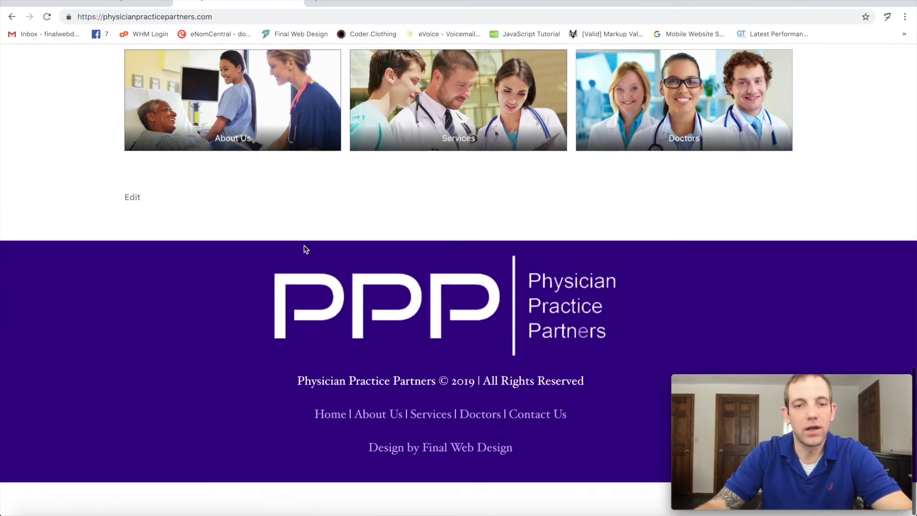
scroll(402, 387, "up", 15)
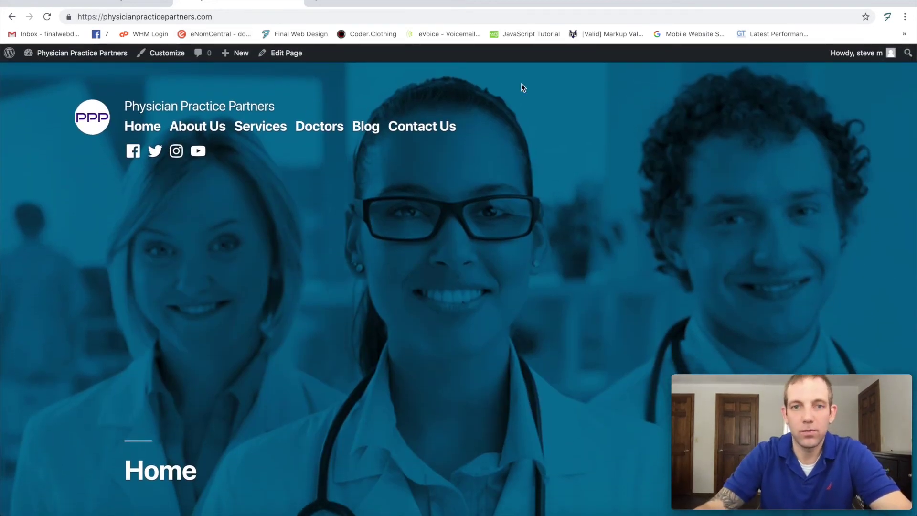
left_click(361, 135)
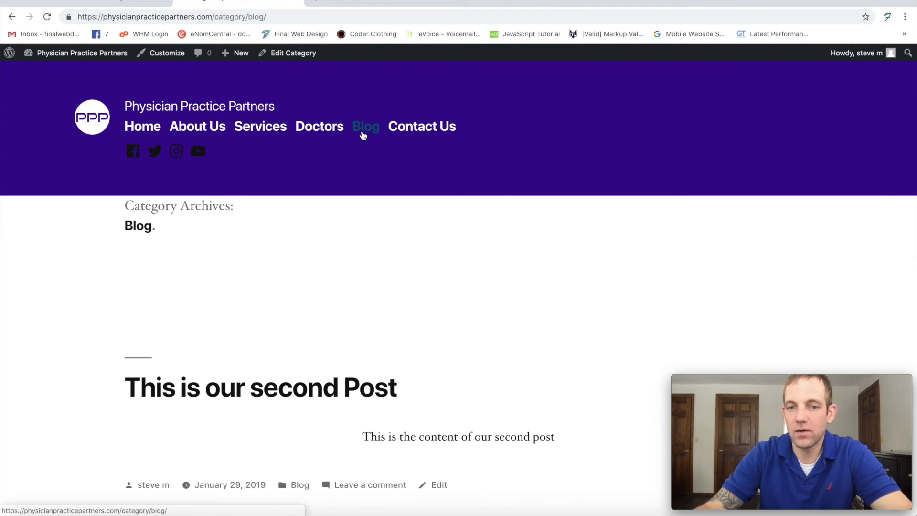
scroll(201, 279, "down", 6)
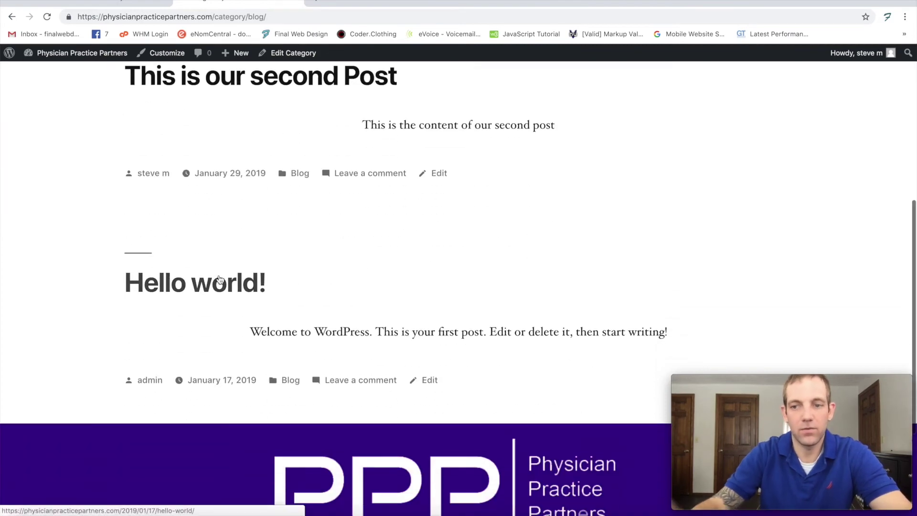